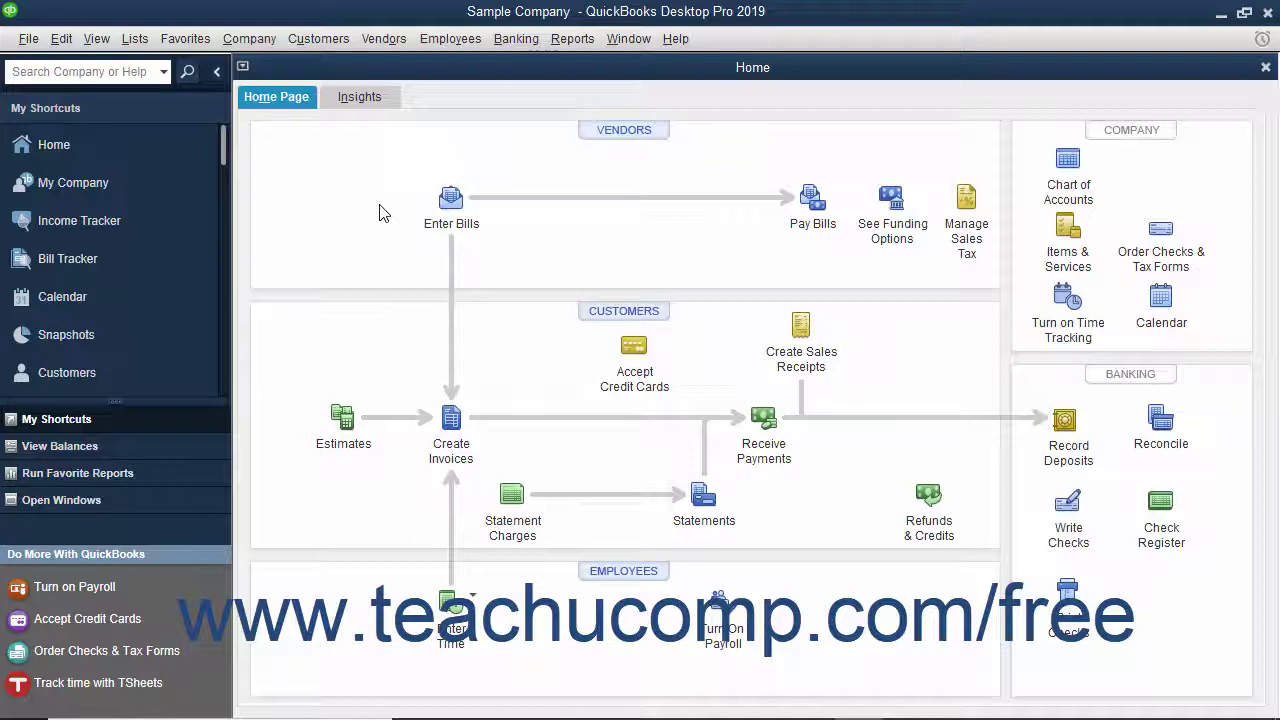
Step: Open the sample employee's record from the Employee Center and view its Additional Info tab
{"action": "left_click", "coordinate": [590, 575]}
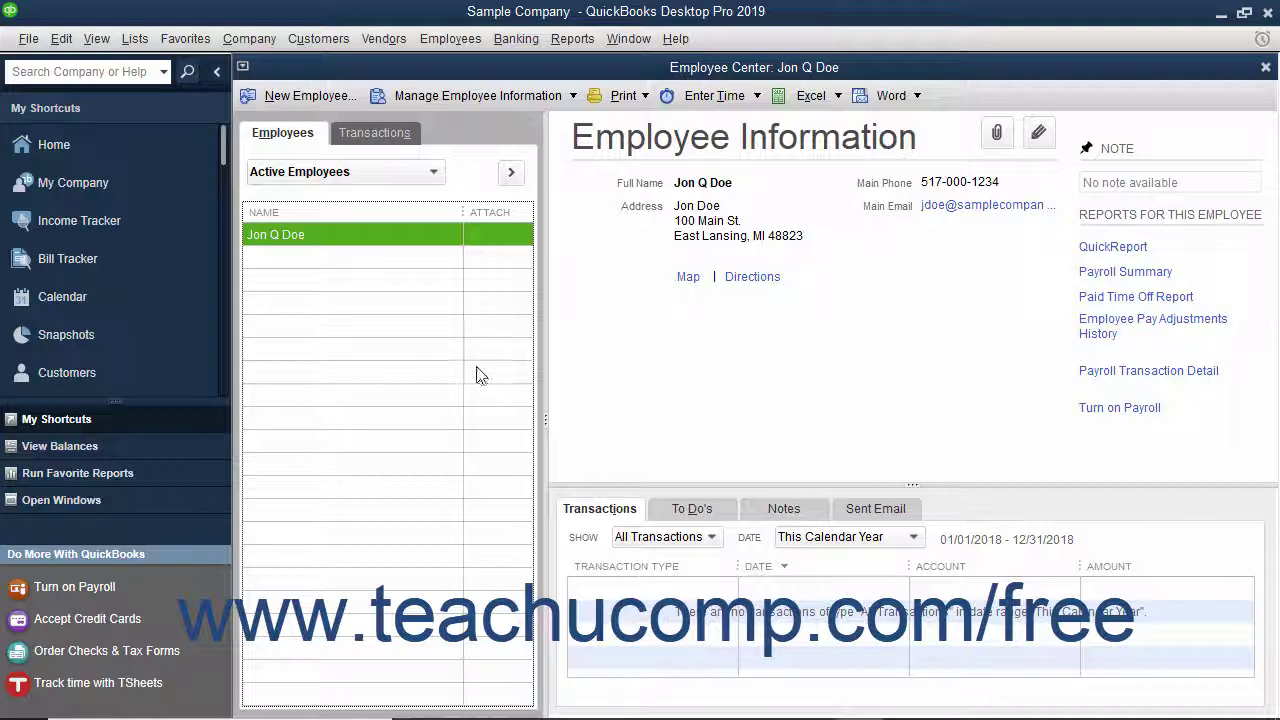
{"action": "double_click", "coordinate": [290, 235]}
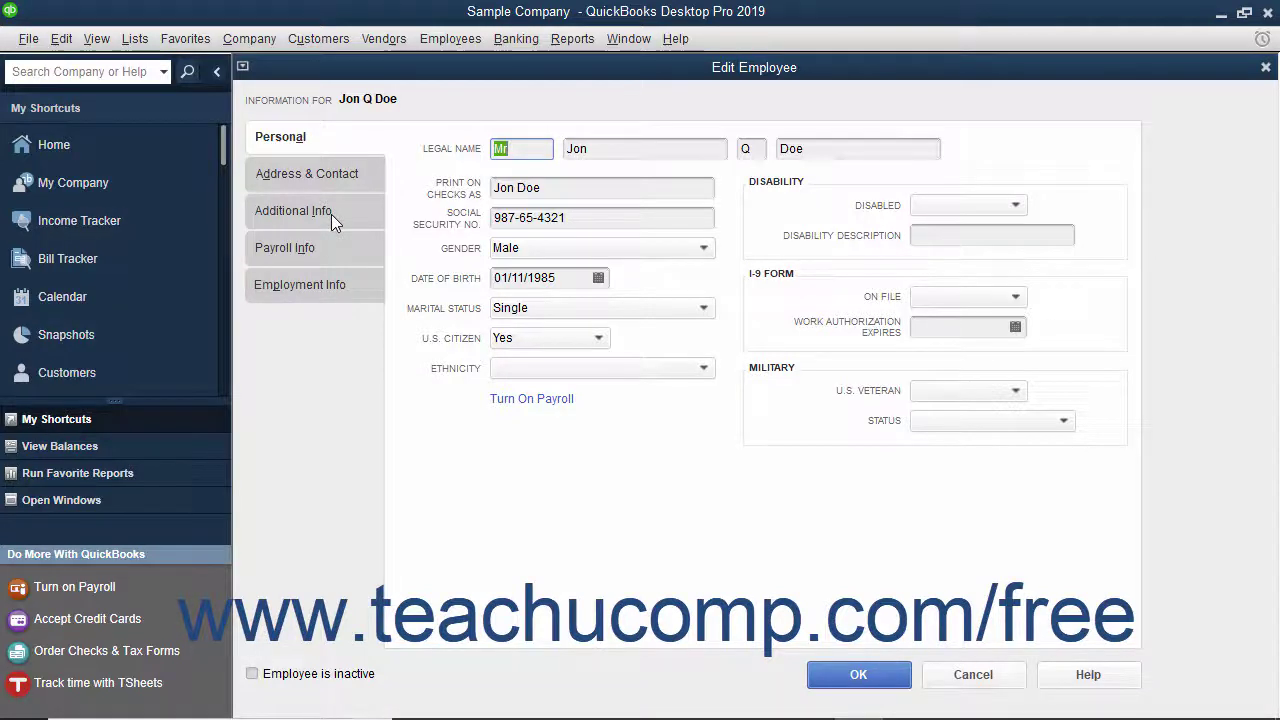
{"action": "left_click", "coordinate": [331, 214]}
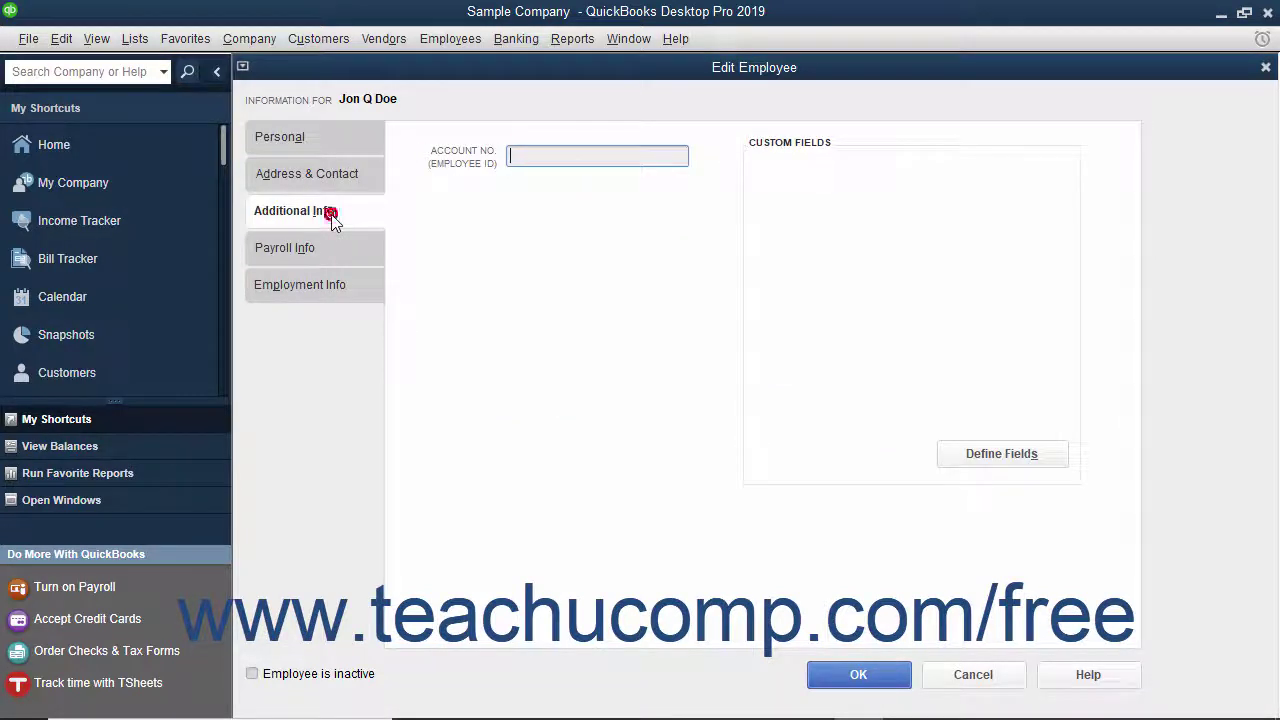
Step: Define Birthday and Spouse's Name custom name fields, each enabled for customers and employees
{"action": "left_click", "coordinate": [995, 458]}
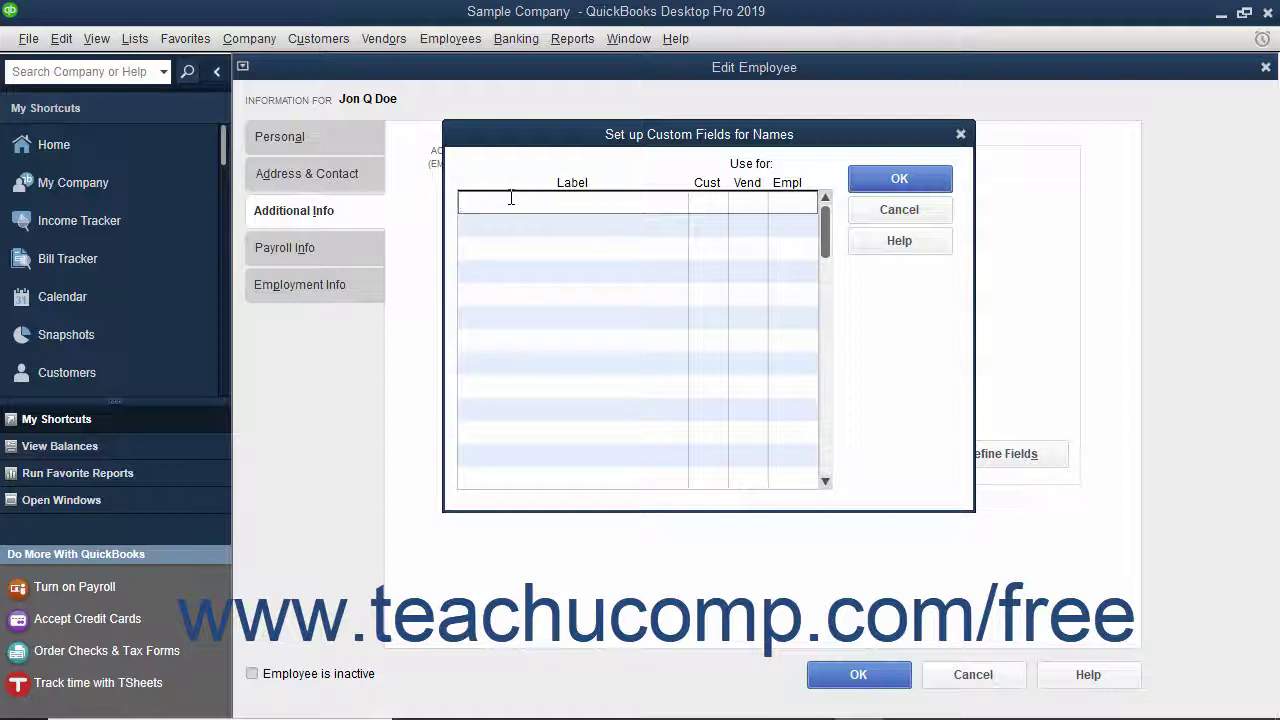
{"action": "type", "text": "Birthday"}
{"action": "left_click", "coordinate": [711, 203]}
{"action": "left_click", "coordinate": [787, 205]}
{"action": "left_click", "coordinate": [582, 225]}
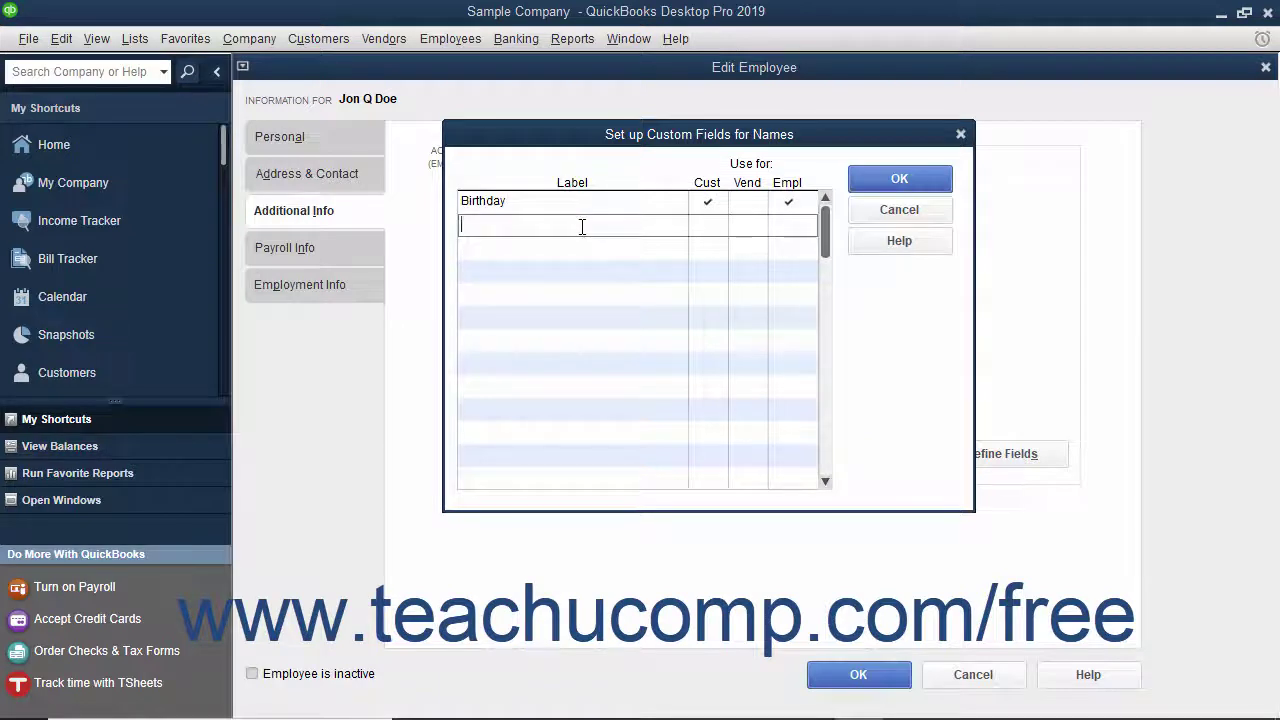
{"action": "type", "text": "Spouse's Name"}
{"action": "left_click", "coordinate": [706, 224]}
{"action": "left_click", "coordinate": [788, 224]}
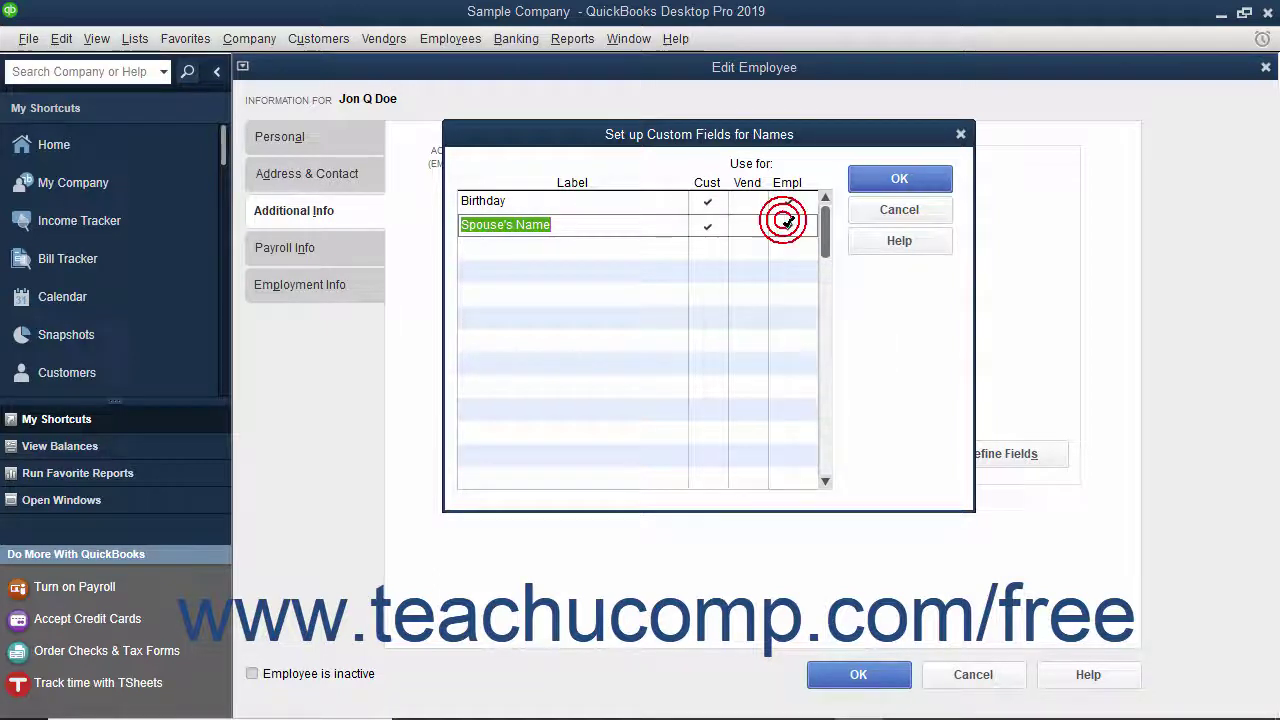
{"action": "left_click", "coordinate": [866, 184]}
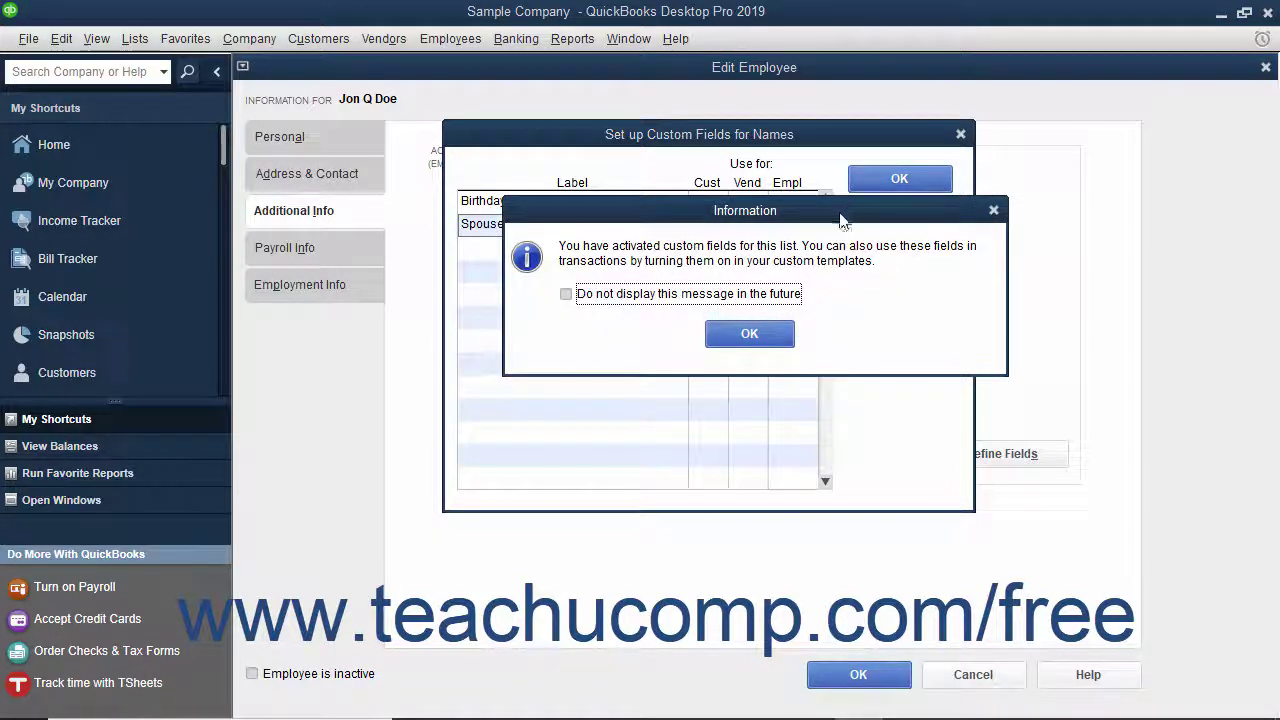
Step: Enter 1/11 in the employee's new Birthday field and save the record
{"action": "left_click", "coordinate": [778, 334]}
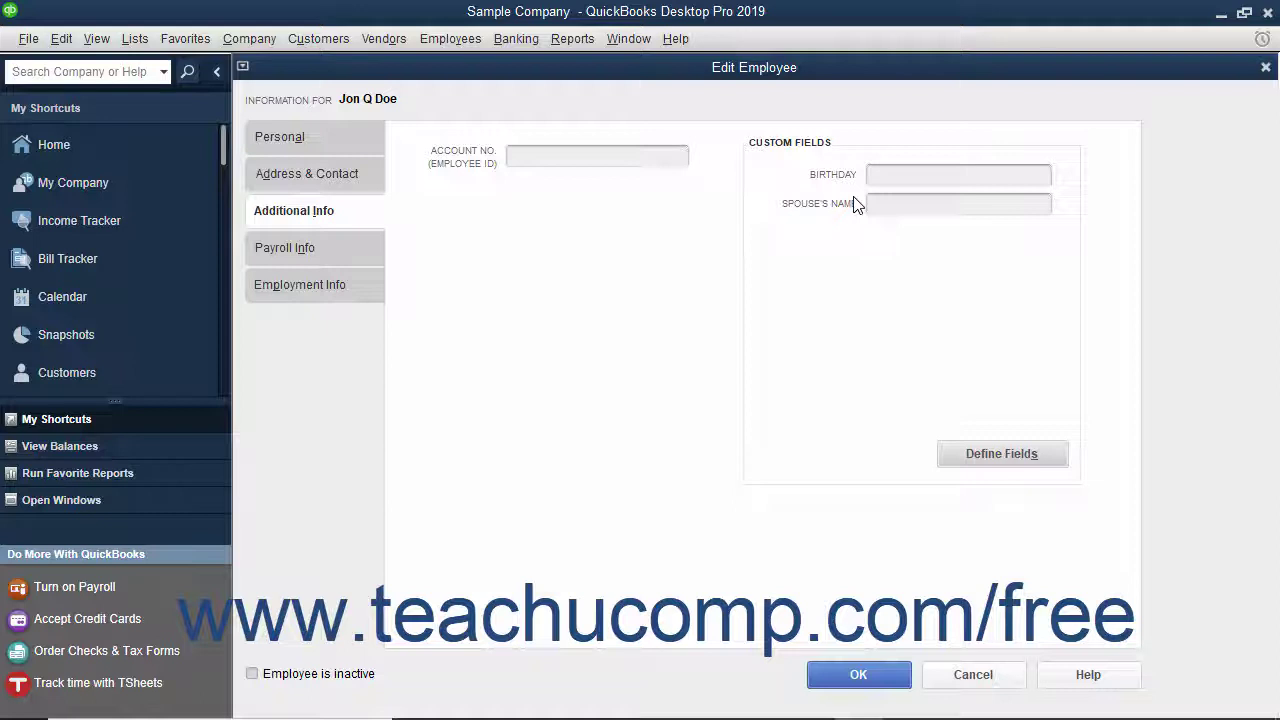
{"action": "left_click", "coordinate": [358, 221]}
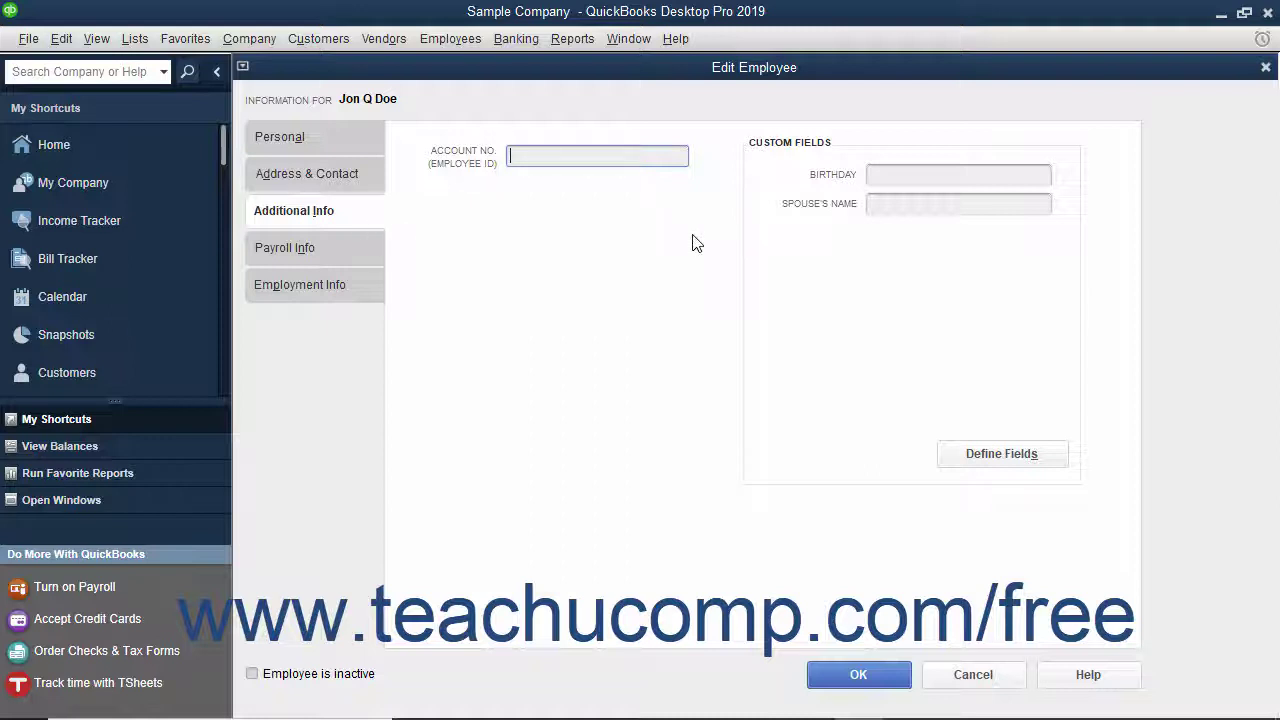
{"action": "left_click", "coordinate": [884, 174]}
{"action": "type", "text": "1/11"}
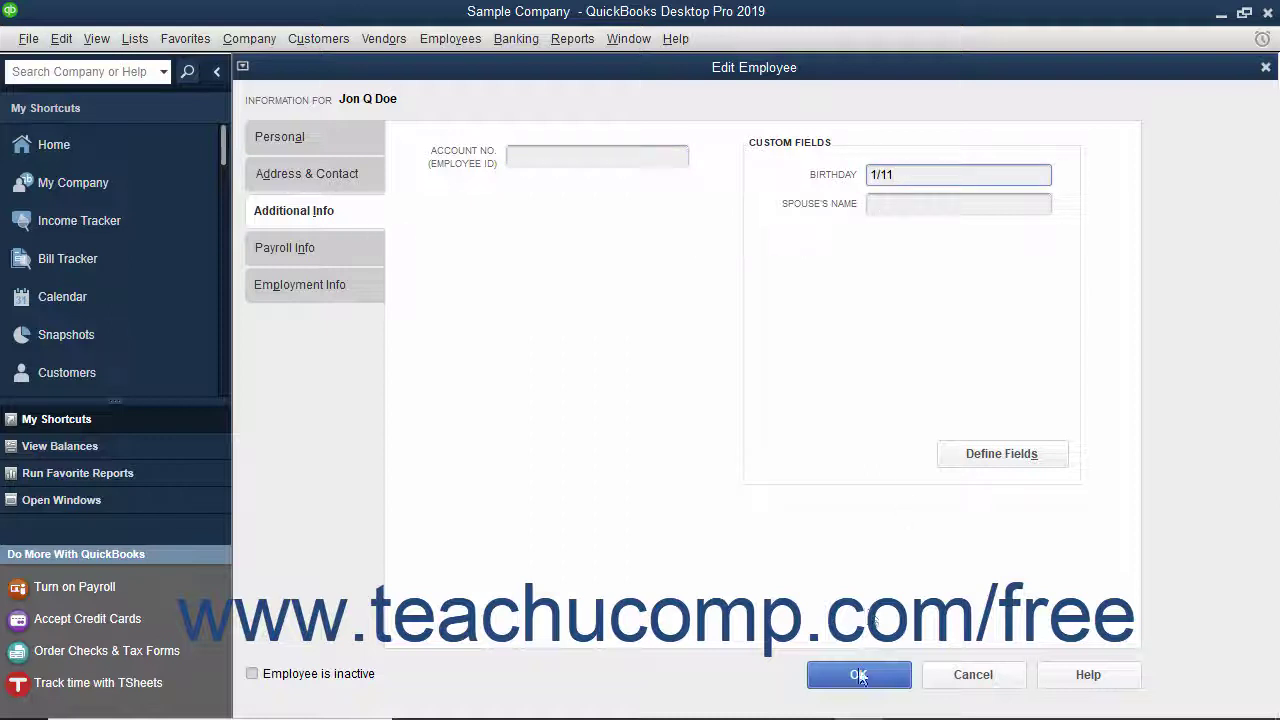
{"action": "left_click", "coordinate": [859, 675]}
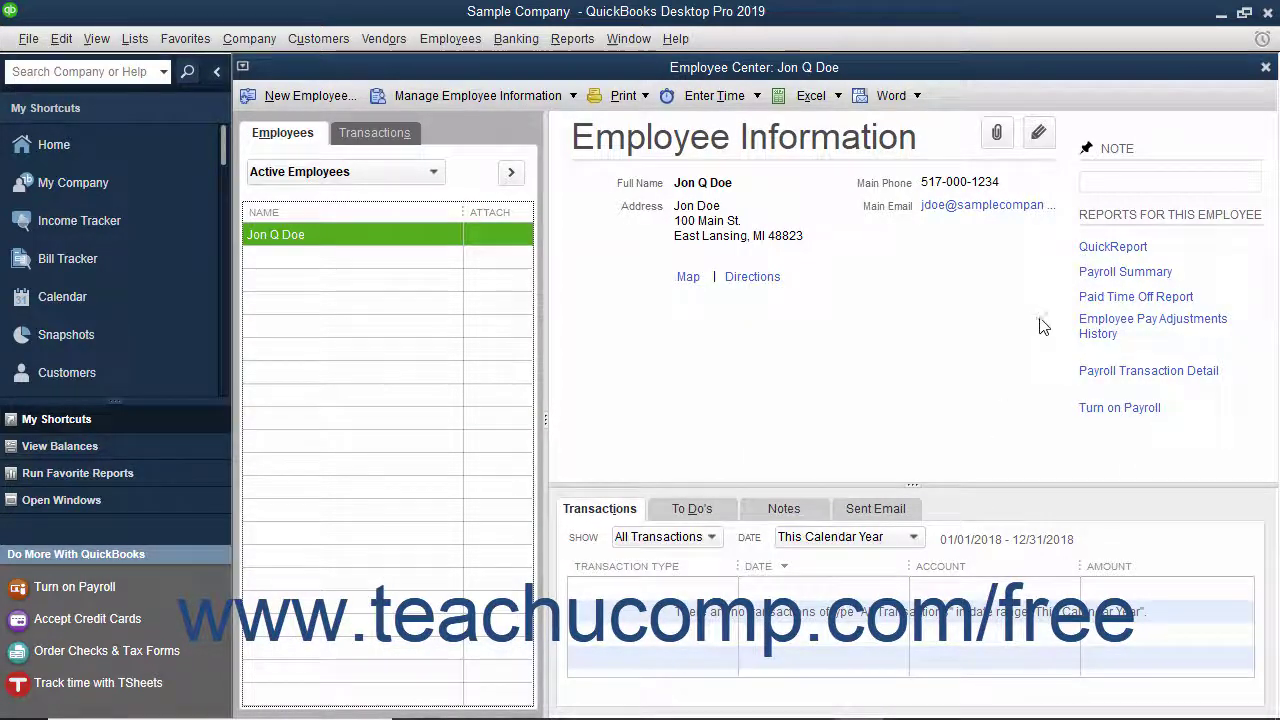
Step: Close the Employee Center and start a new item from the Item List
{"action": "left_click", "coordinate": [1266, 67]}
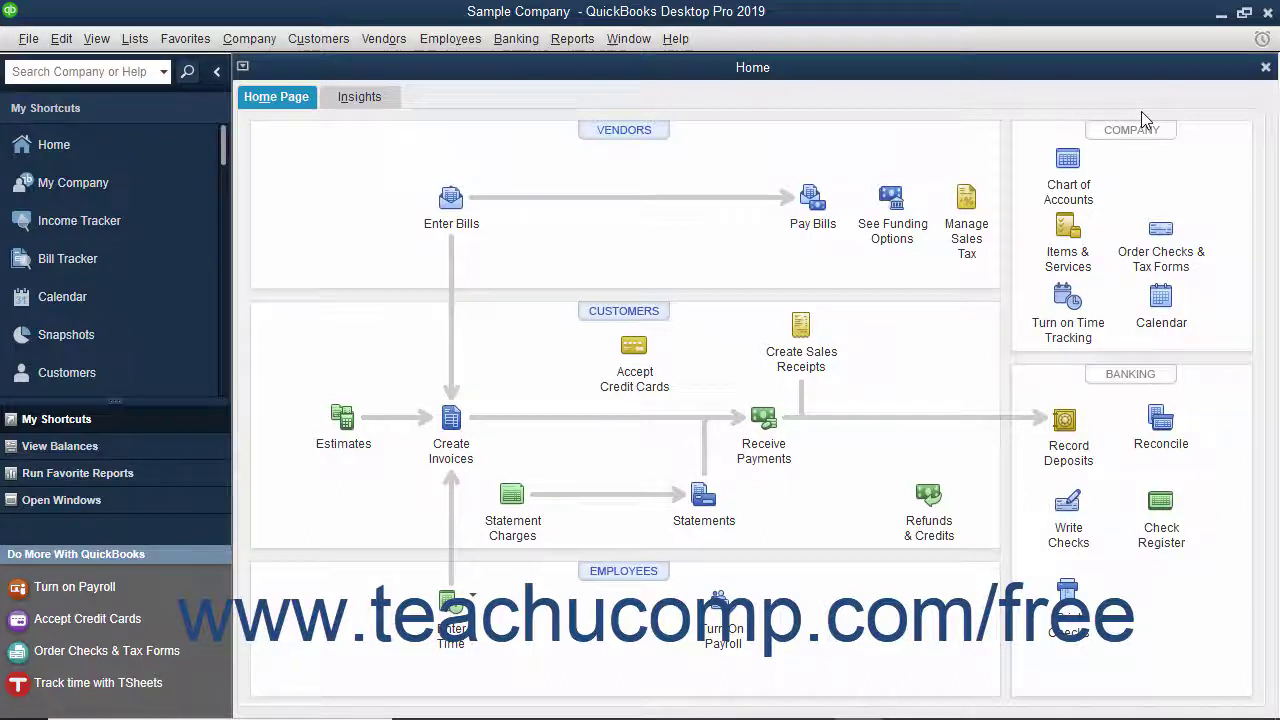
{"action": "left_click", "coordinate": [134, 38]}
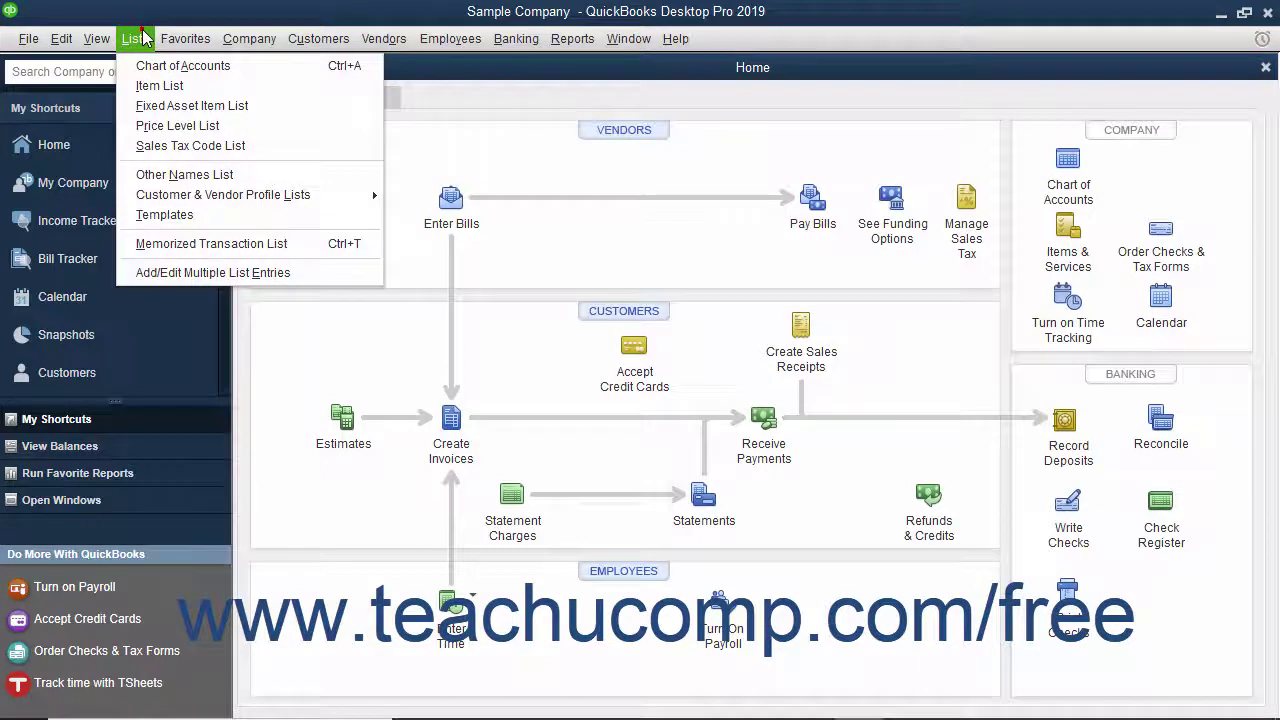
{"action": "left_click", "coordinate": [172, 90]}
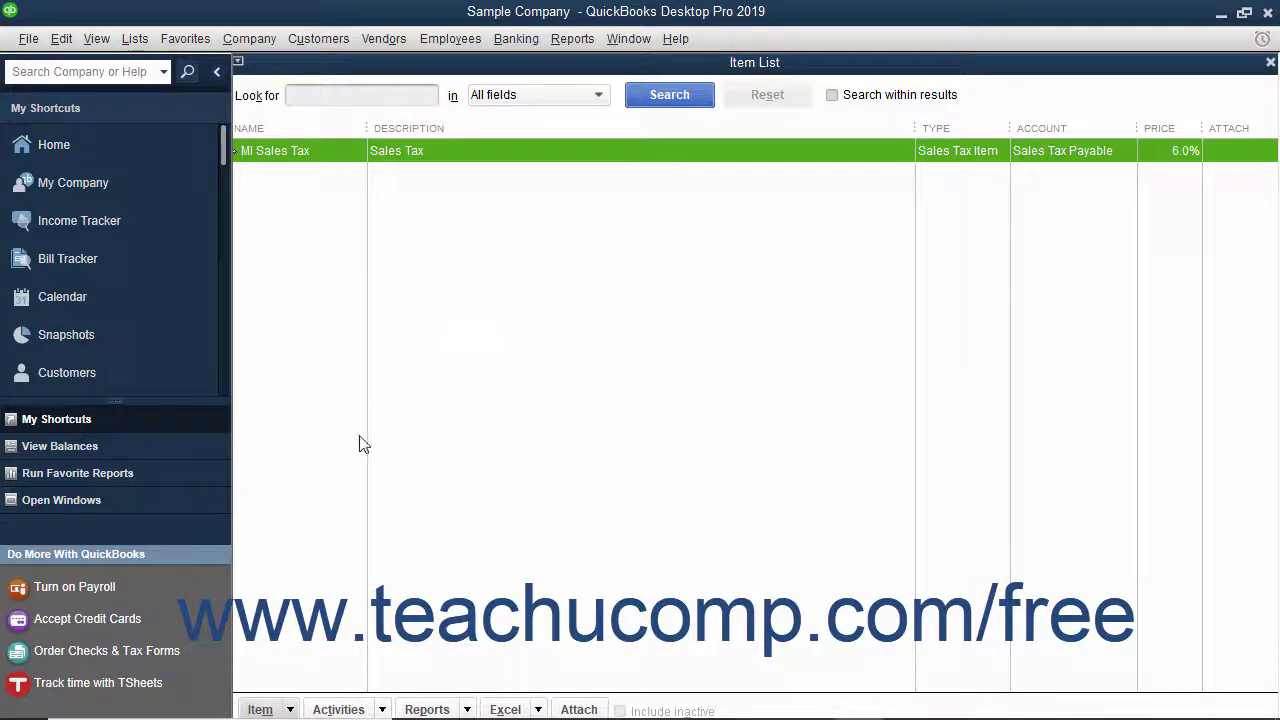
{"action": "left_click", "coordinate": [262, 709]}
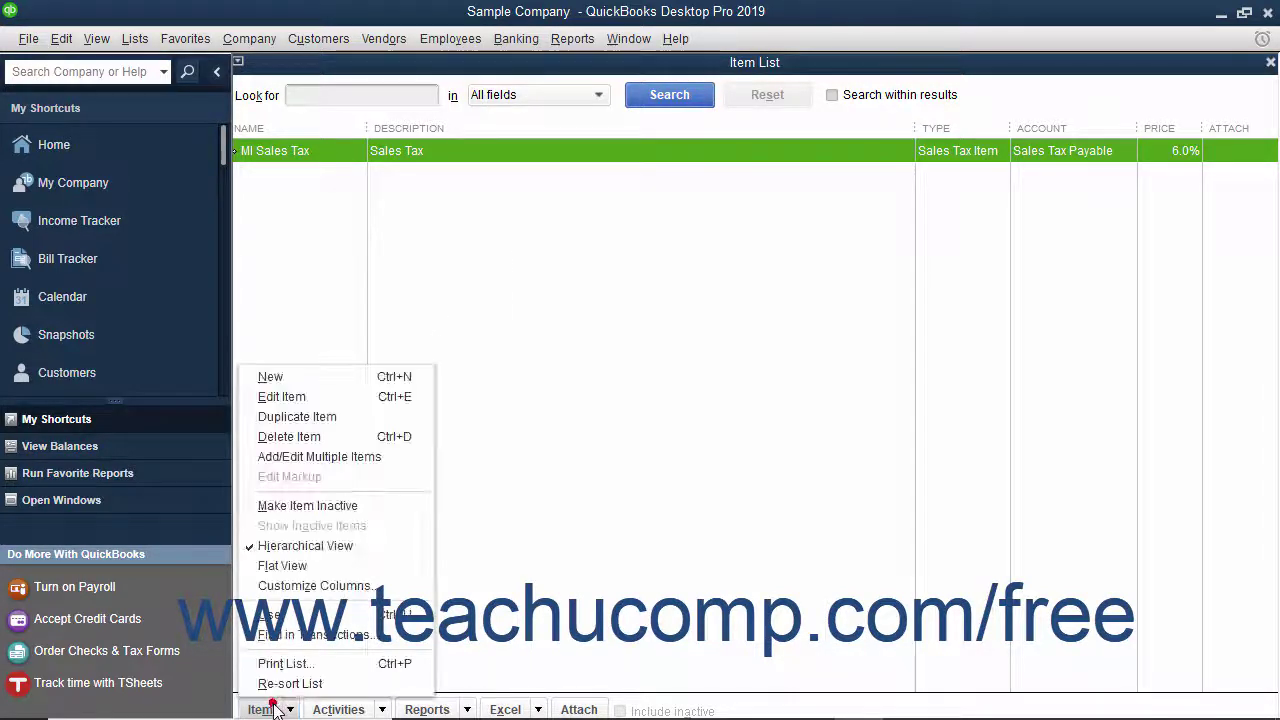
{"action": "left_click", "coordinate": [291, 381]}
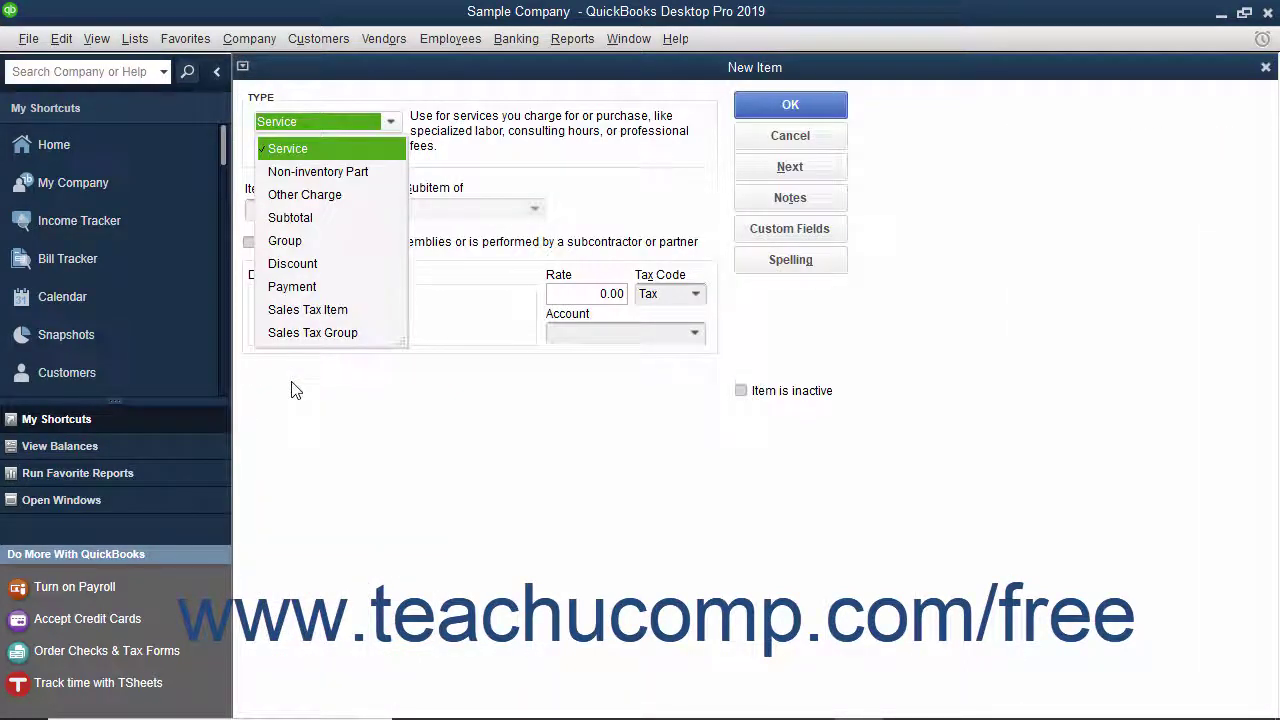
Step: Keep the new item as Service and open its empty Custom Fields window
{"action": "left_click", "coordinate": [296, 390]}
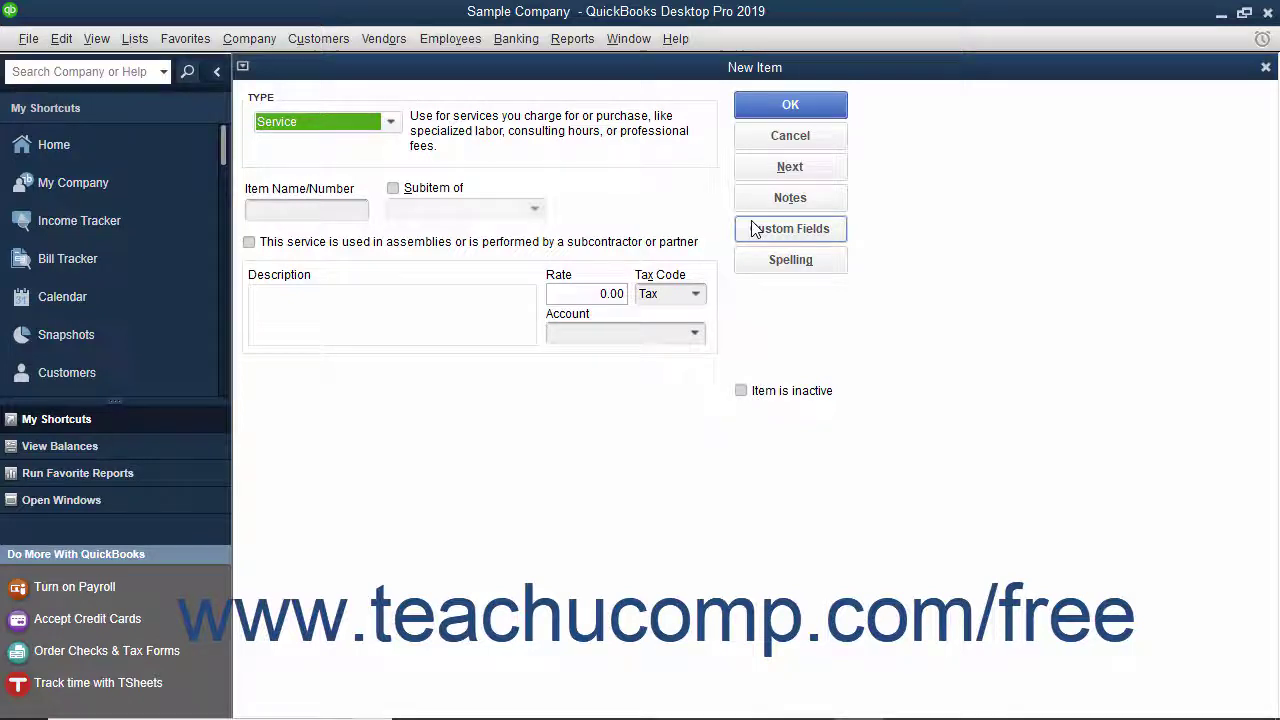
{"action": "left_click", "coordinate": [790, 228]}
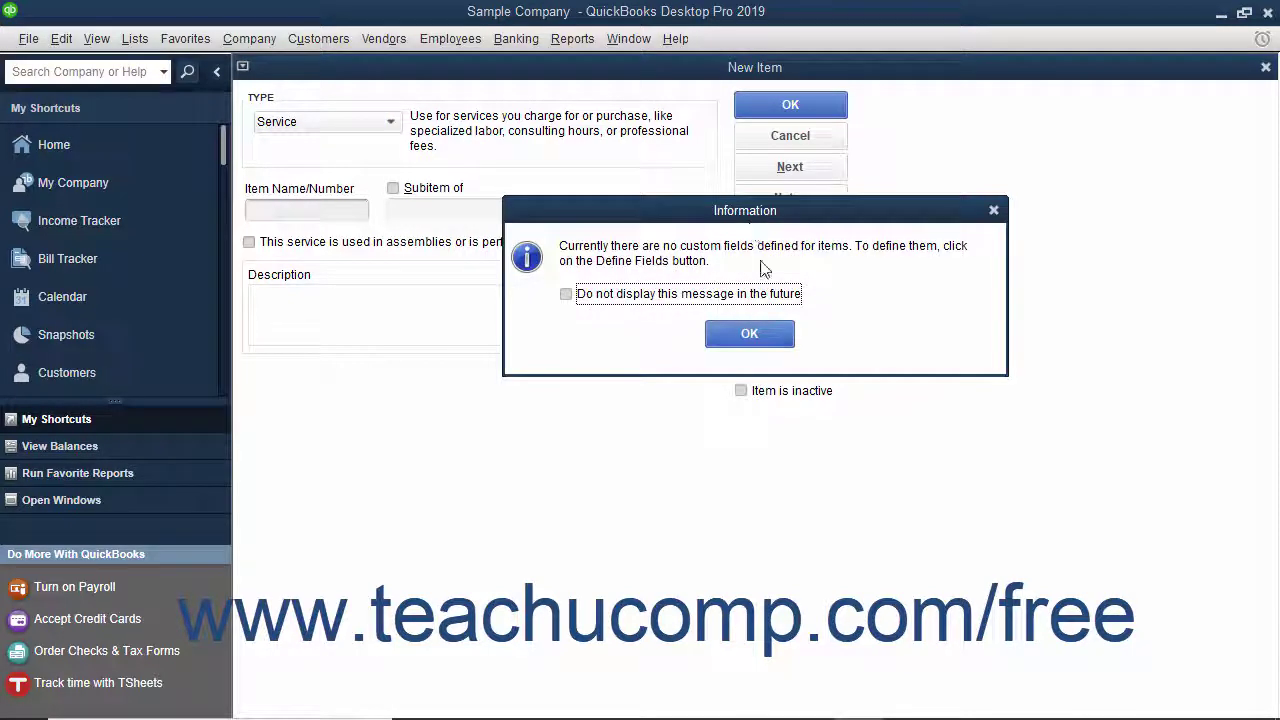
{"action": "left_click", "coordinate": [765, 334]}
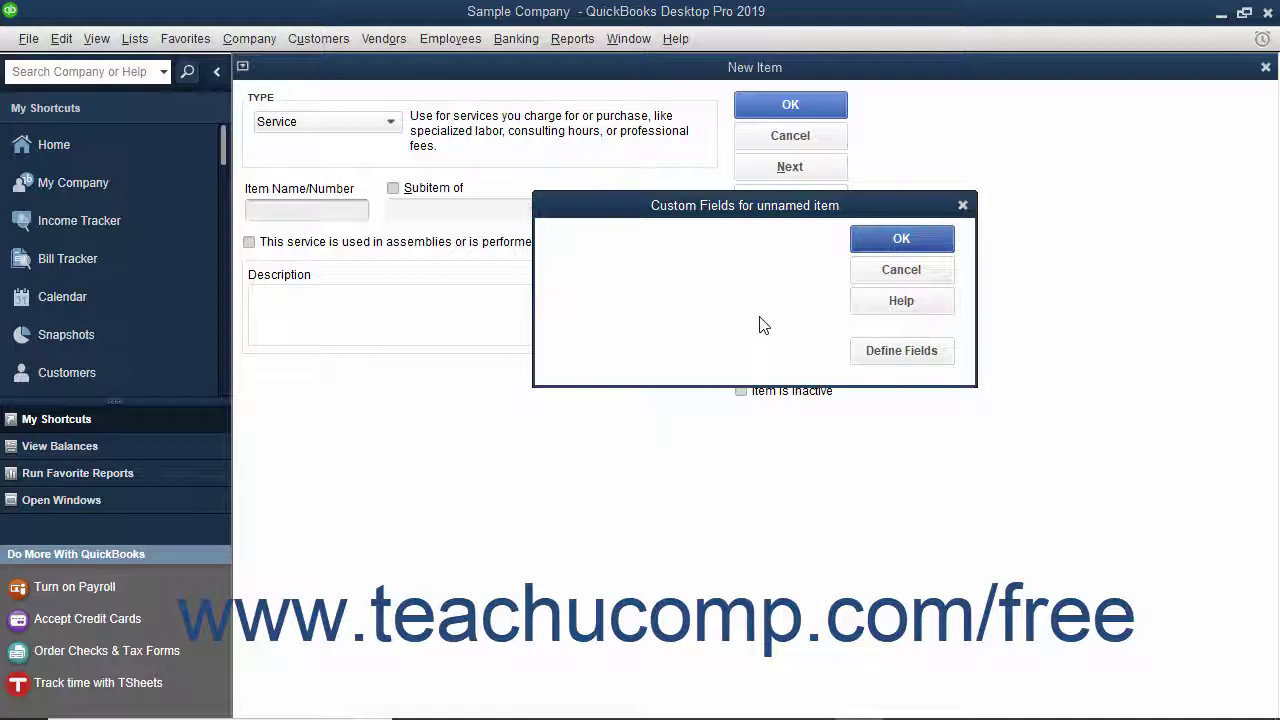
Step: Define Style, Color and Size custom item fields, each ticked for use, and save them
{"action": "left_click", "coordinate": [892, 352]}
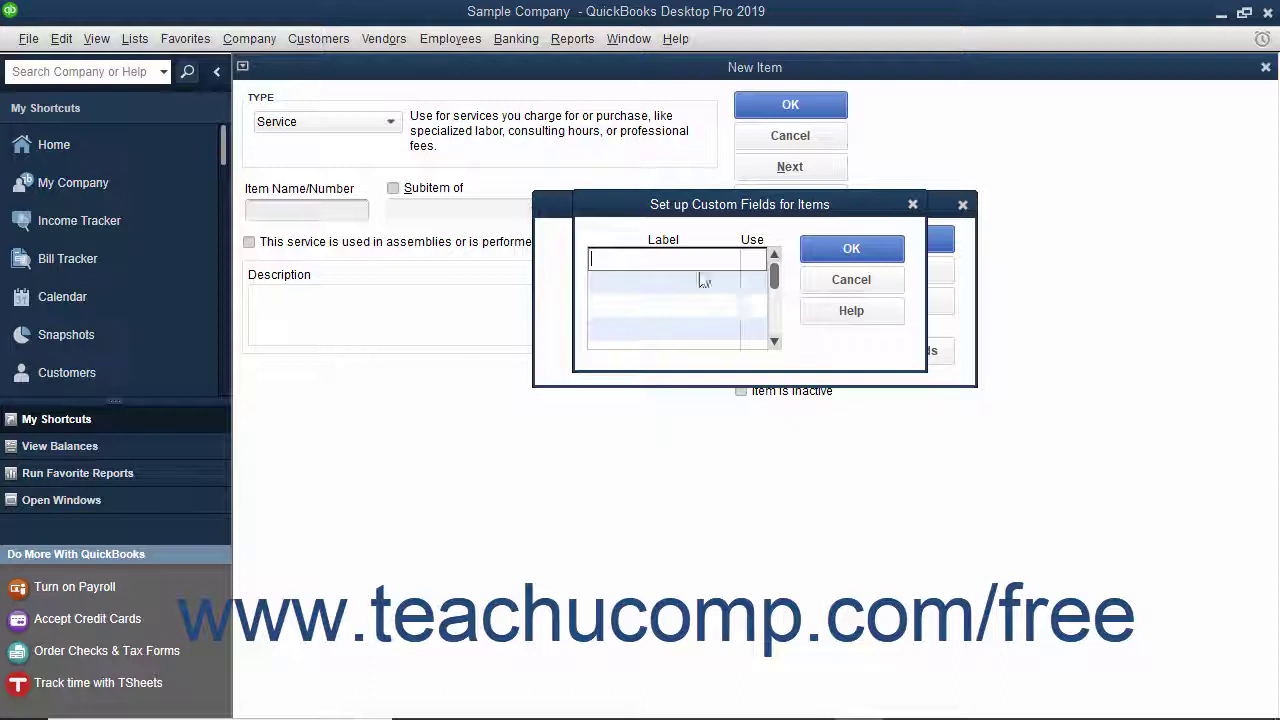
{"action": "type", "text": "Style"}
{"action": "left_click", "coordinate": [753, 259]}
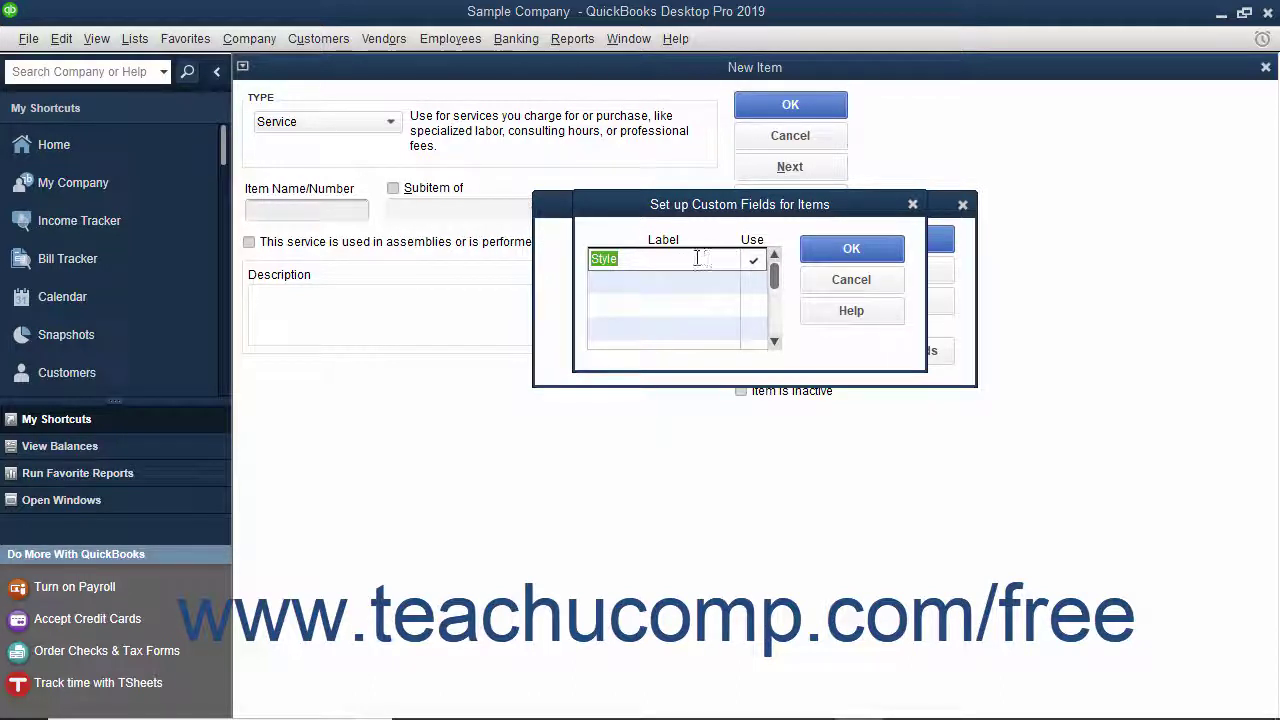
{"action": "left_click", "coordinate": [610, 279]}
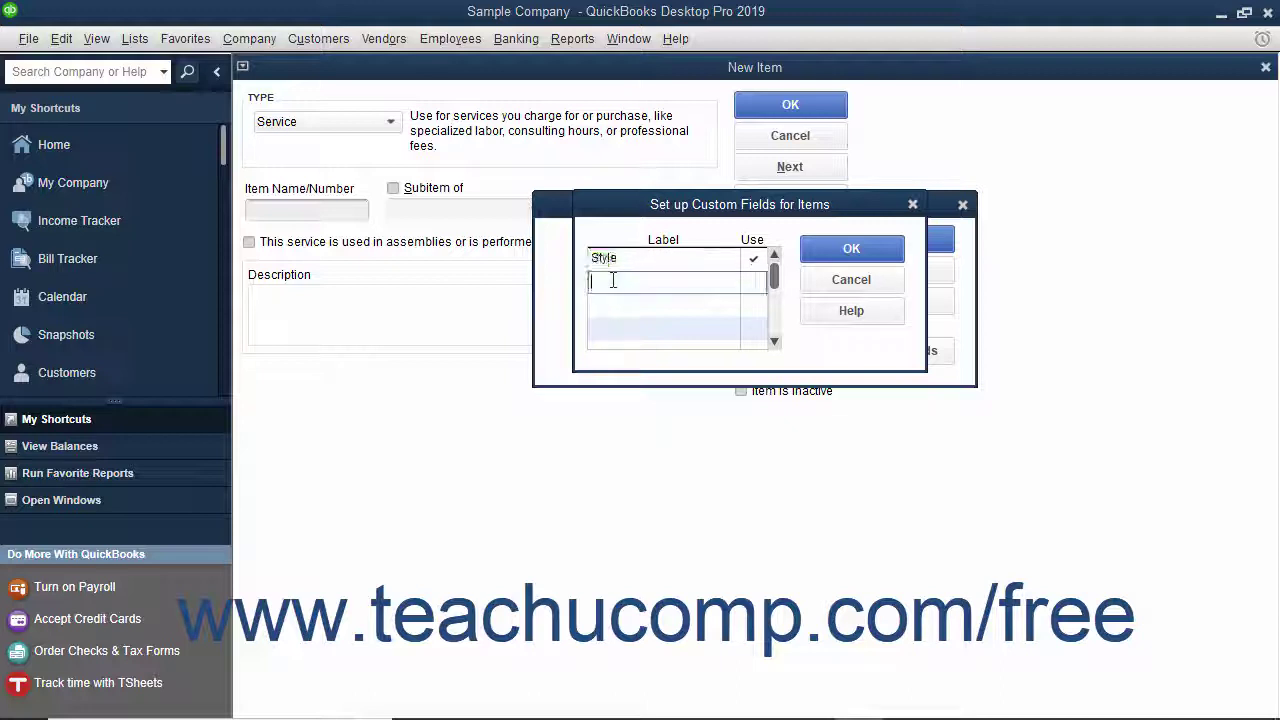
{"action": "type", "text": "Color"}
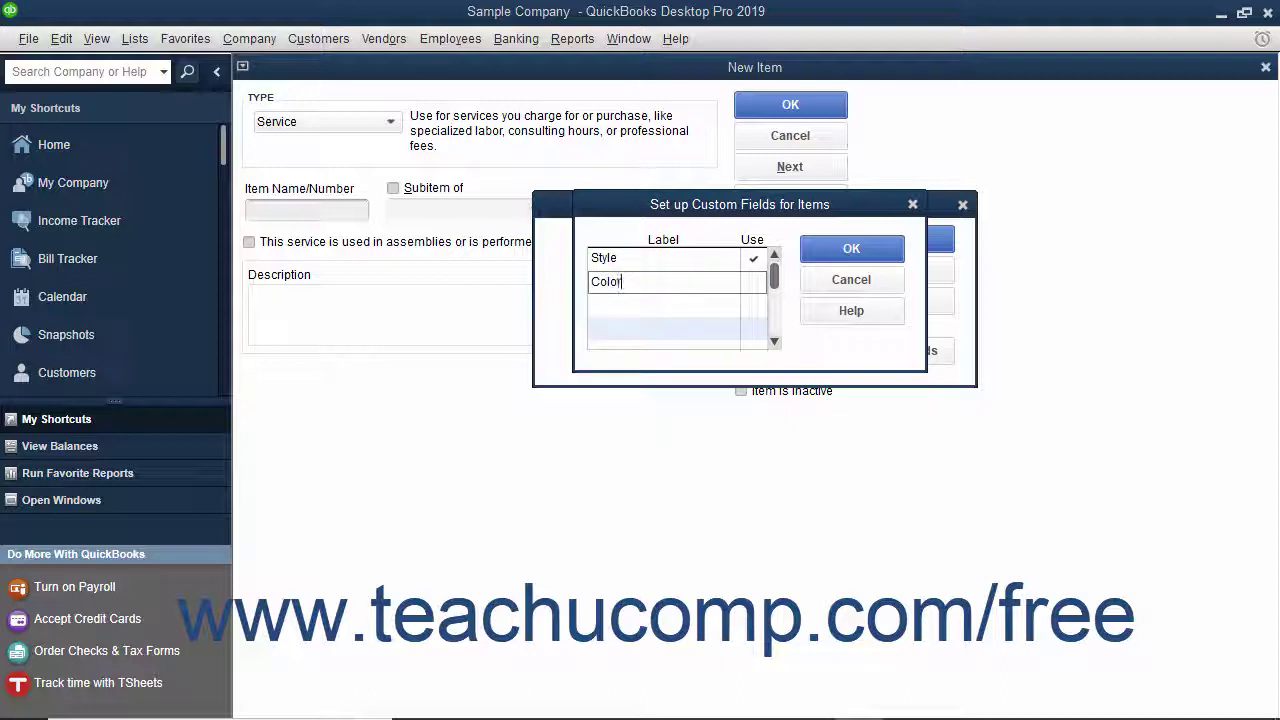
{"action": "left_click", "coordinate": [750, 283]}
{"action": "left_click", "coordinate": [695, 308]}
{"action": "type", "text": "Size"}
{"action": "left_click", "coordinate": [749, 305]}
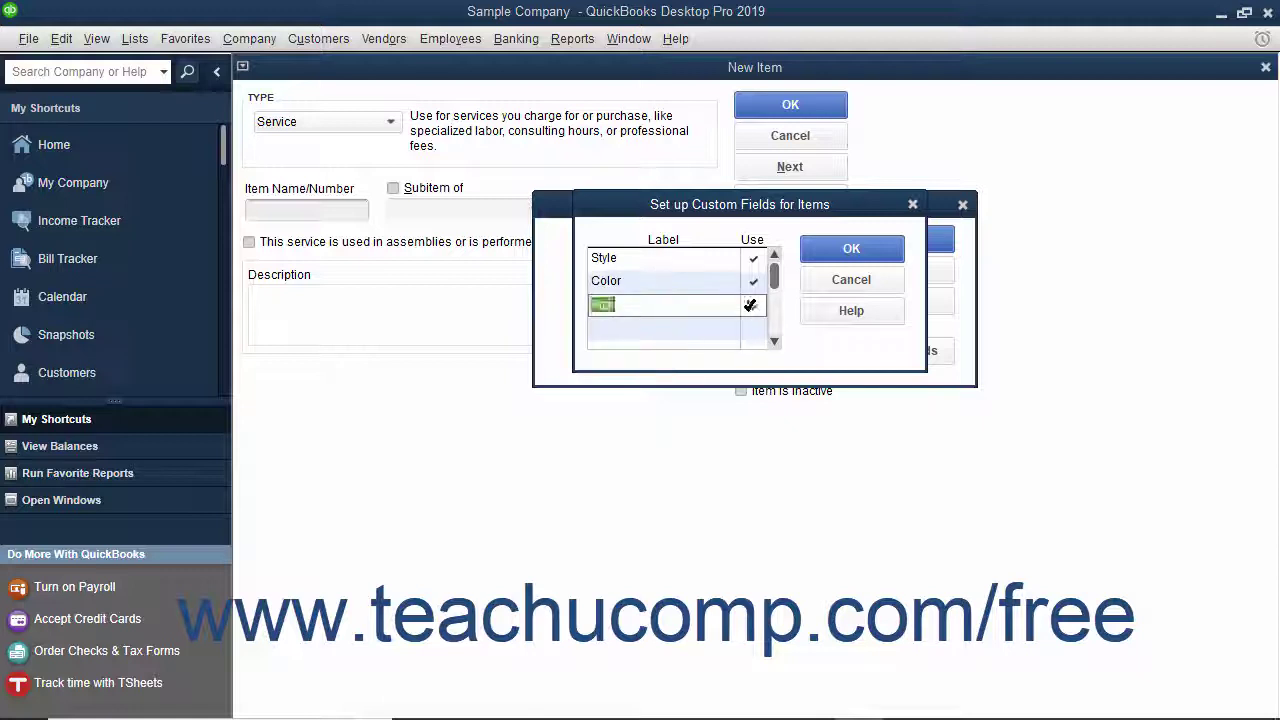
{"action": "left_click", "coordinate": [845, 252]}
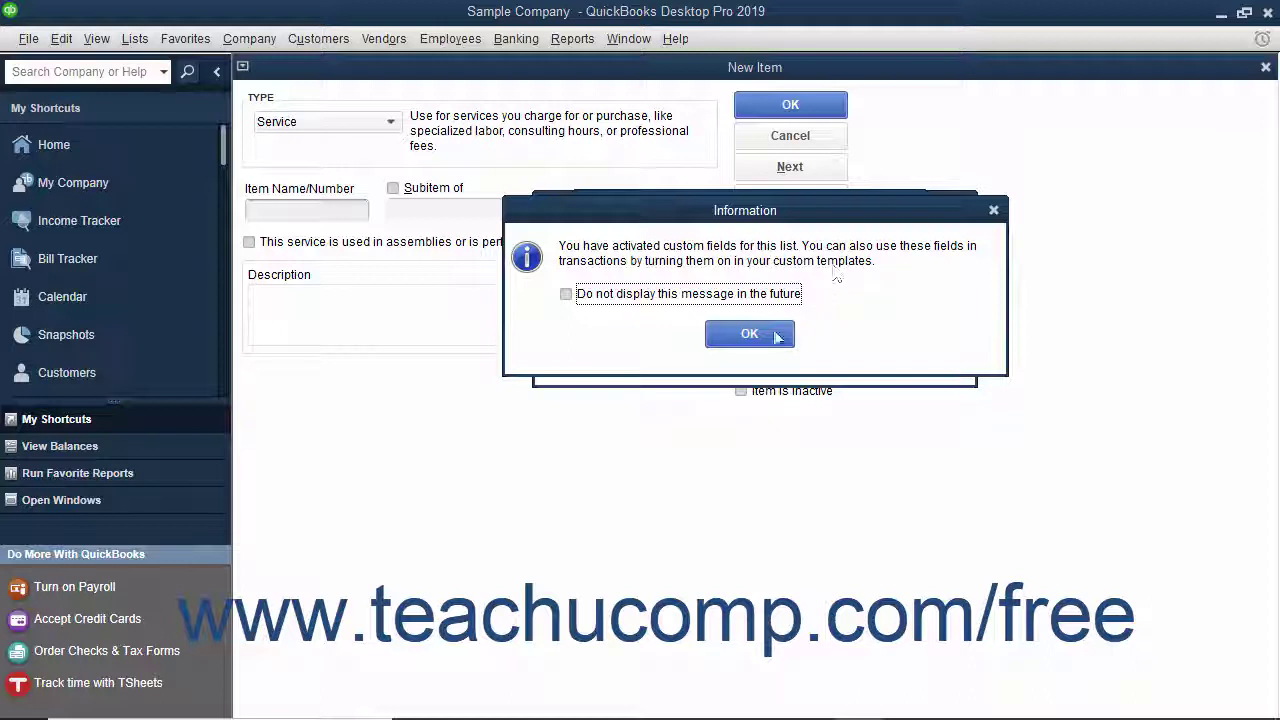
{"action": "left_click", "coordinate": [764, 331]}
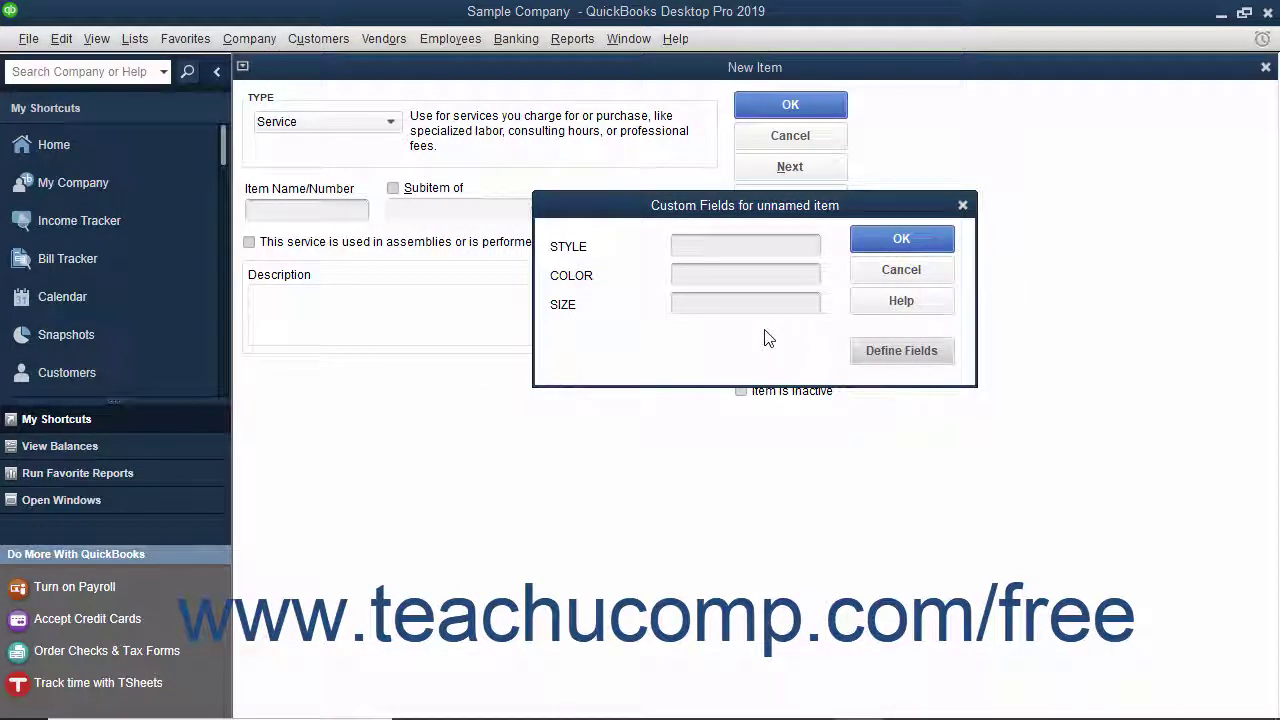
Step: Close the item's Custom Fields window and cancel the new item without saving
{"action": "left_click", "coordinate": [875, 245]}
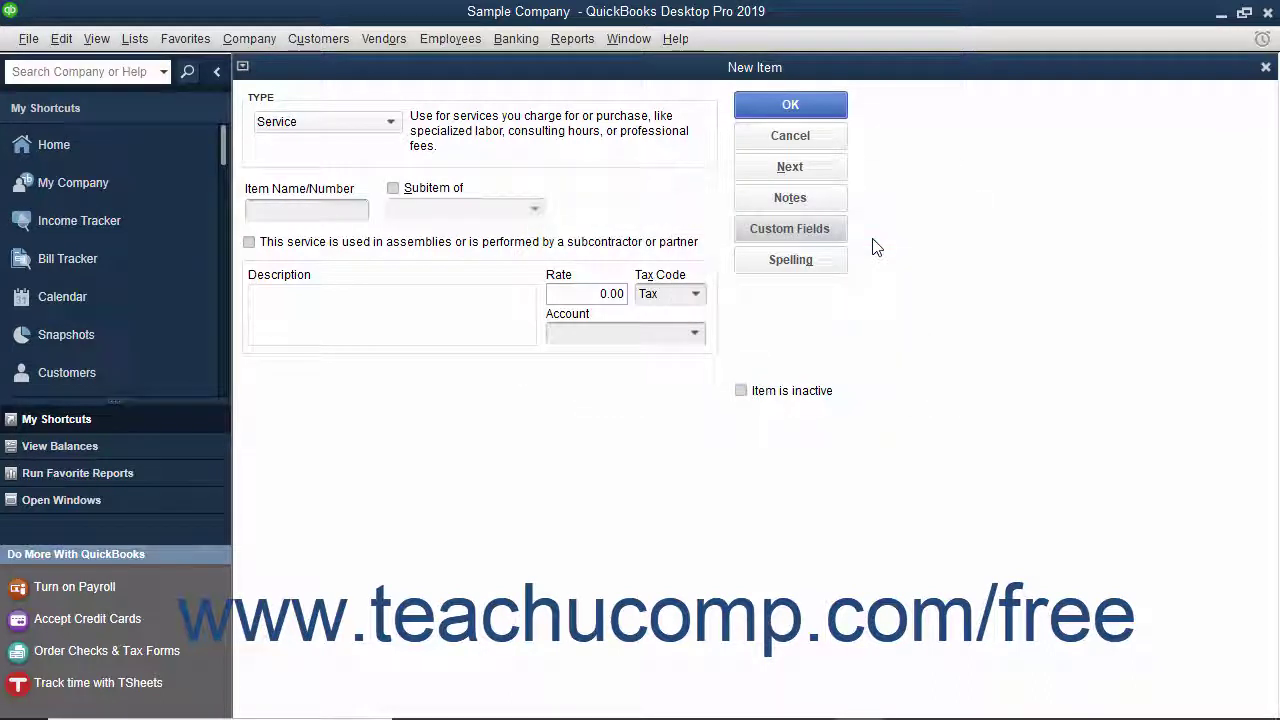
{"action": "left_click", "coordinate": [827, 138]}
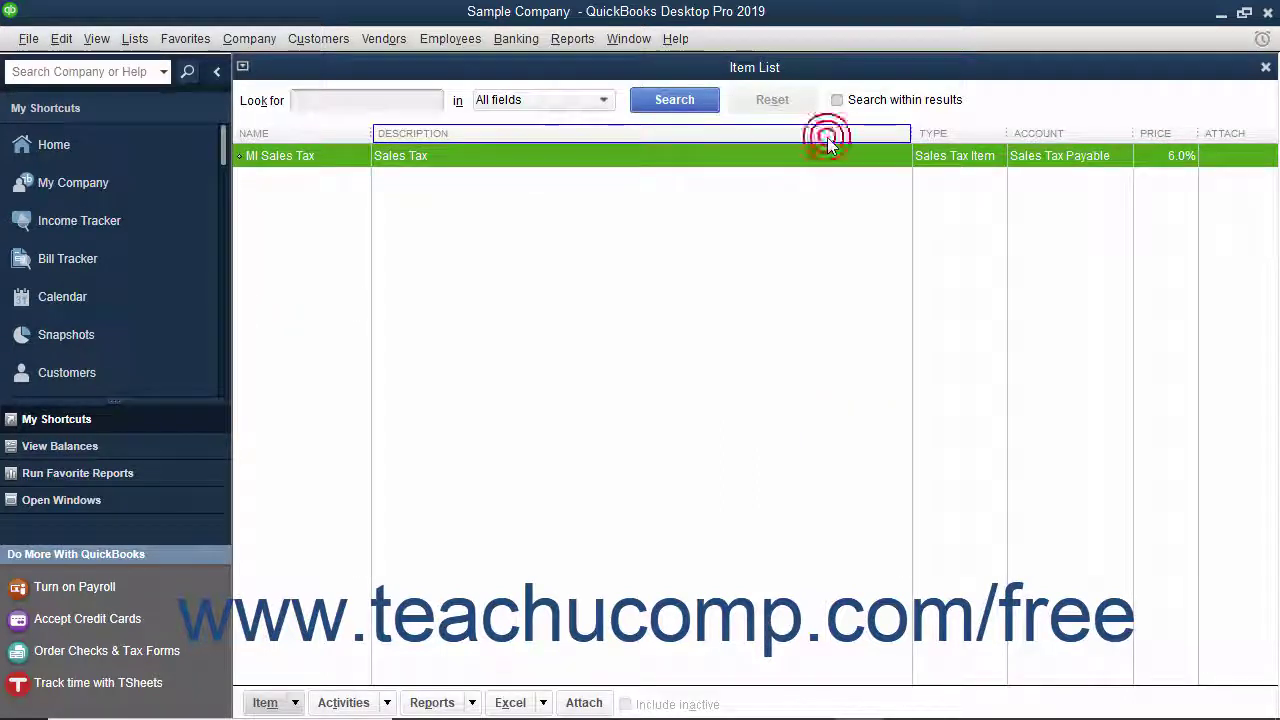